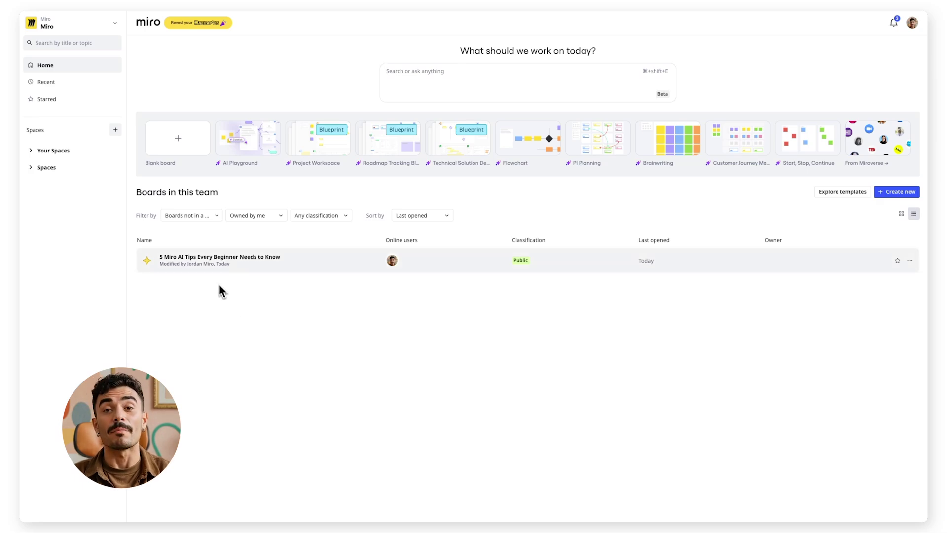
Step: Open the '5 Miro AI Tips Every Beginner Needs to Know' board from the Boards list
click(204, 262)
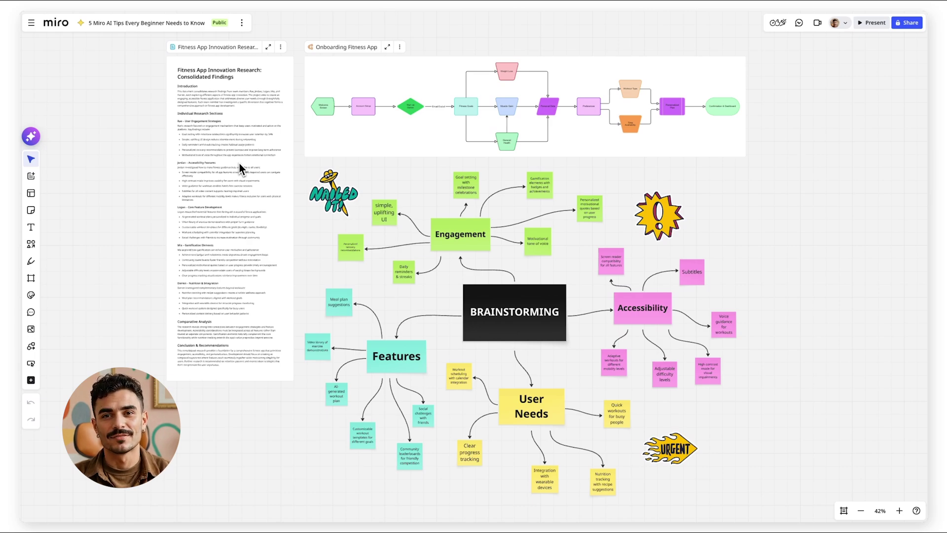
Step: Turn the flowchart into a mobile multi-screen prototype from 'Create an intuitive onboarding experience for a fitness app', placed on the board
drag(327, 70, 791, 164)
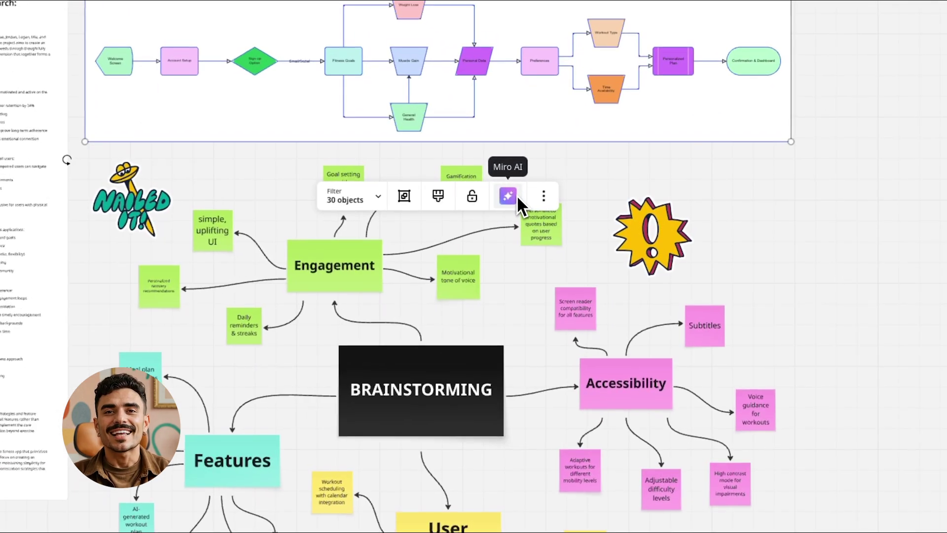
click(574, 189)
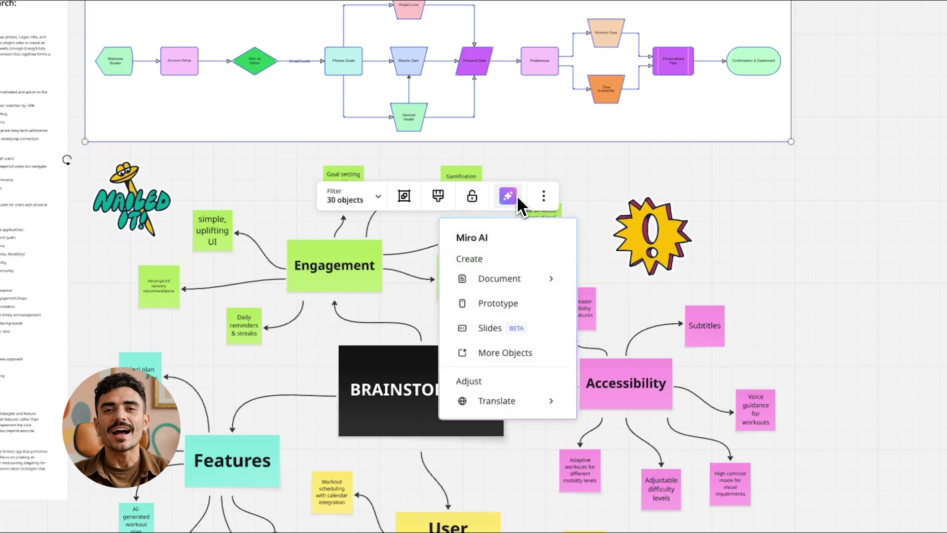
click(522, 304)
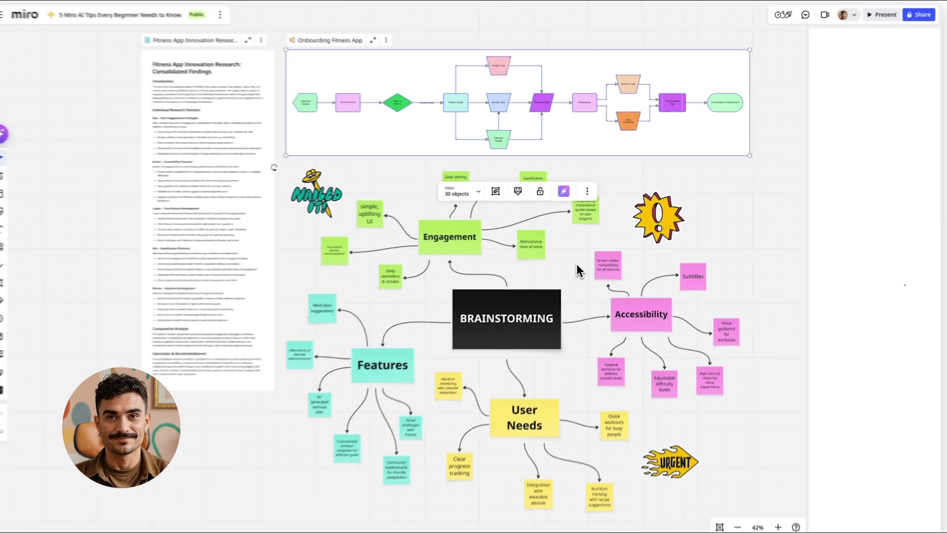
click(834, 477)
click(838, 427)
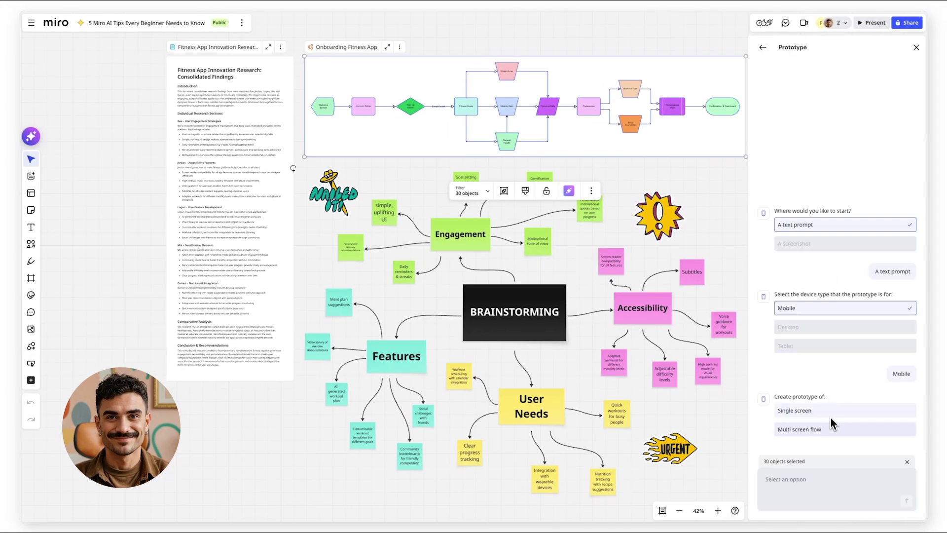
click(838, 439)
text(Create an intuitive onboar)
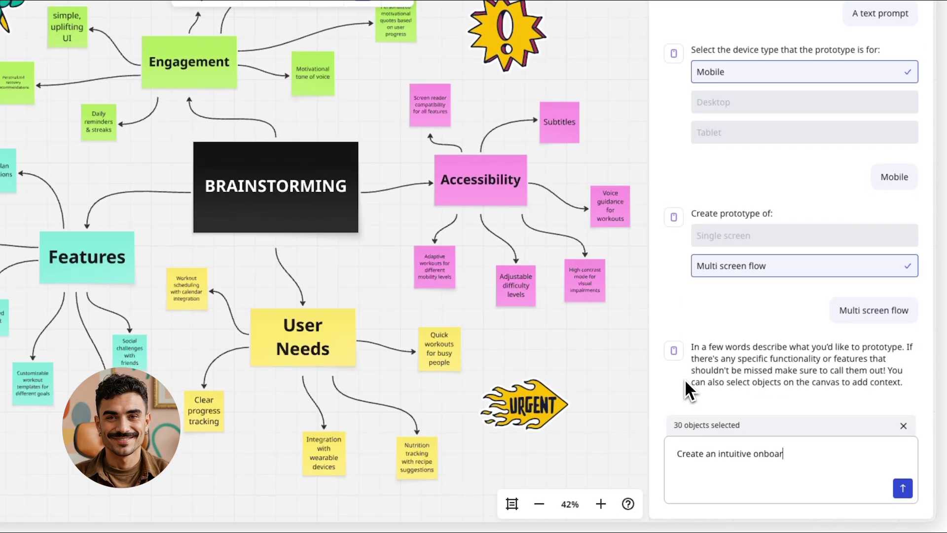
text(ding experience for a fitness app)
key(Return)
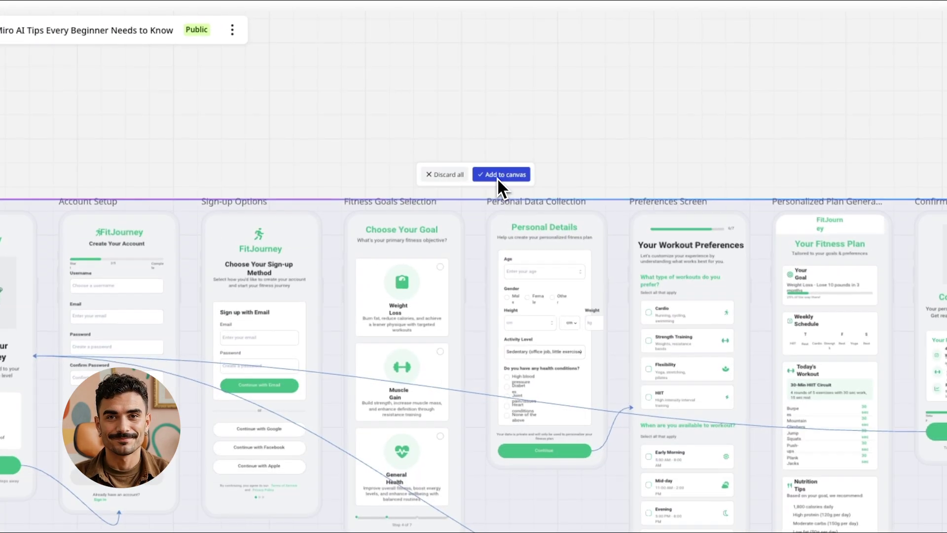
click(410, 113)
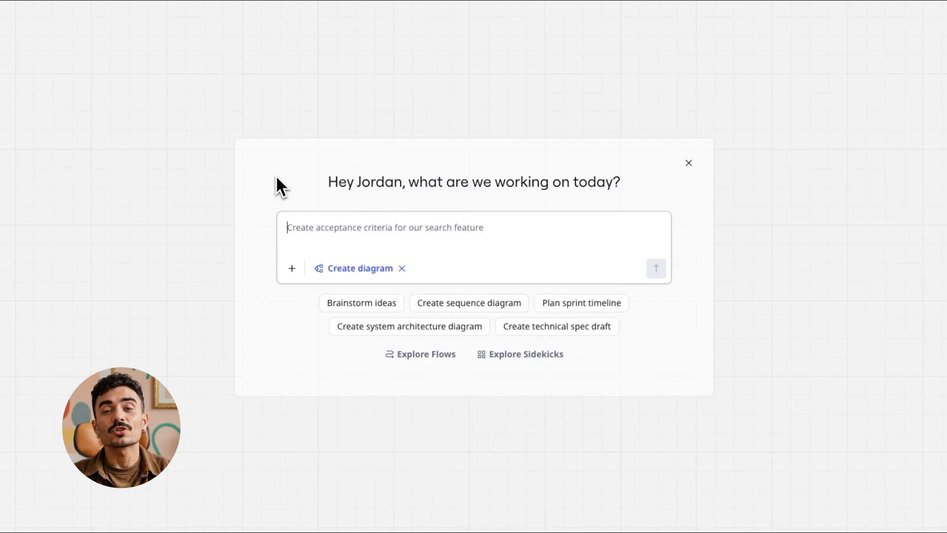
Step: Ask Sidekick to 'Create a user journey diagram for a mobile app onboarding with five key steps.'
text(Create a user journey diagram for a mob)
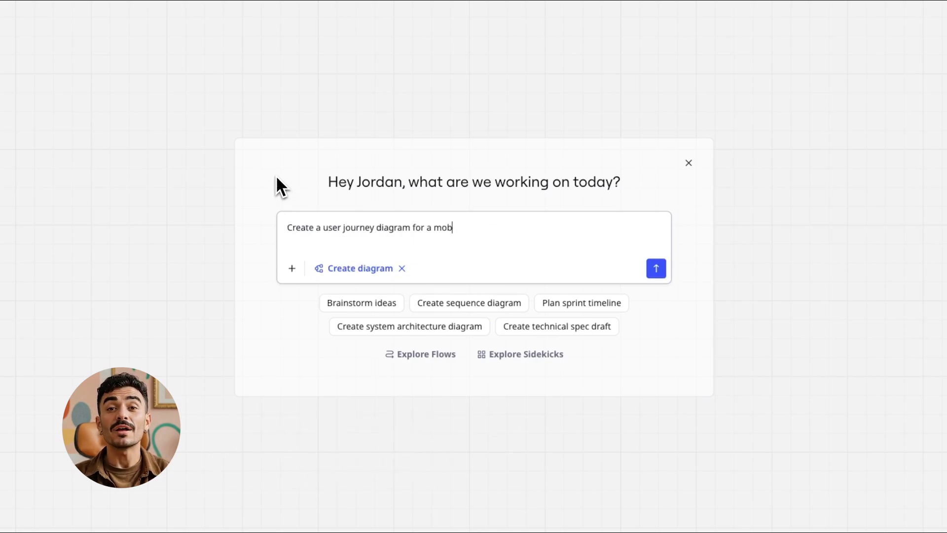
text(ile app onboarding with five key steps.)
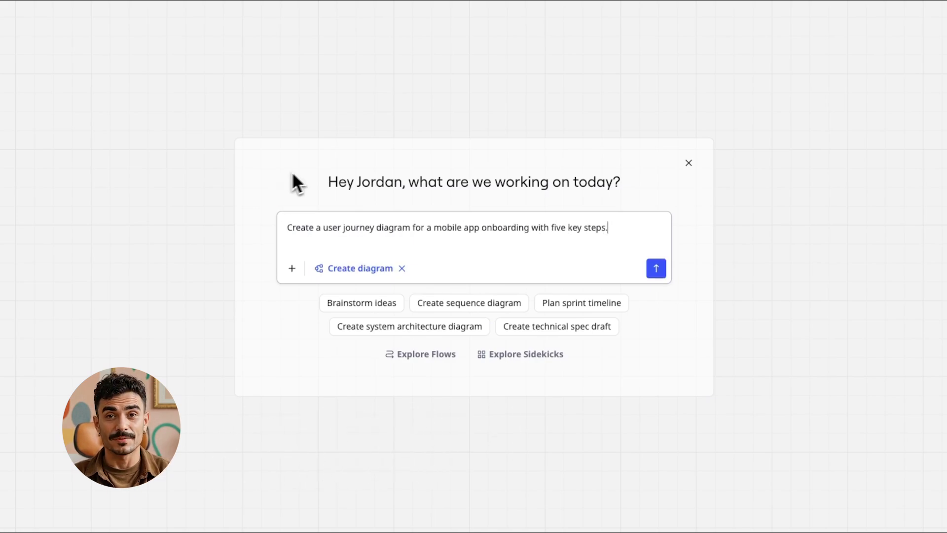
click(656, 268)
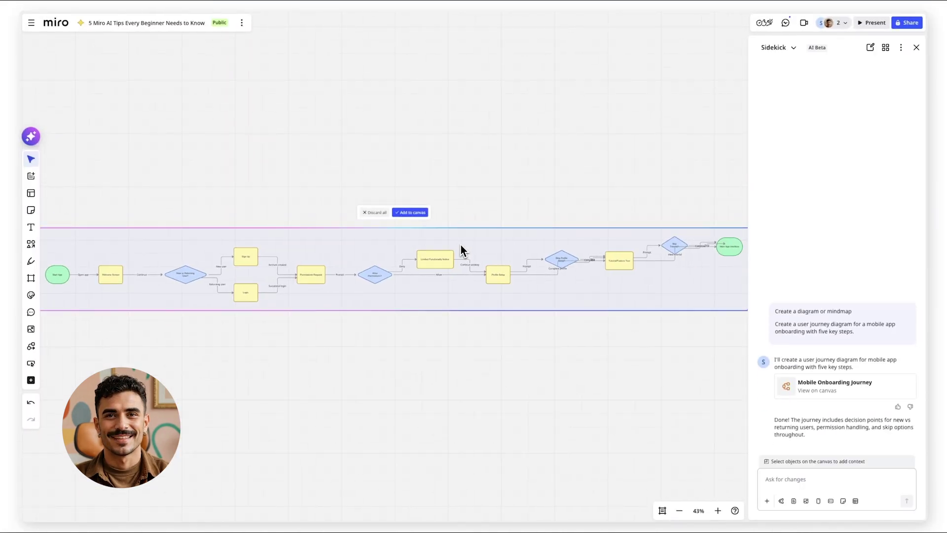
Step: Add the journey diagram to the board and request a project brief with timeline, stakeholders and success metrics
click(410, 212)
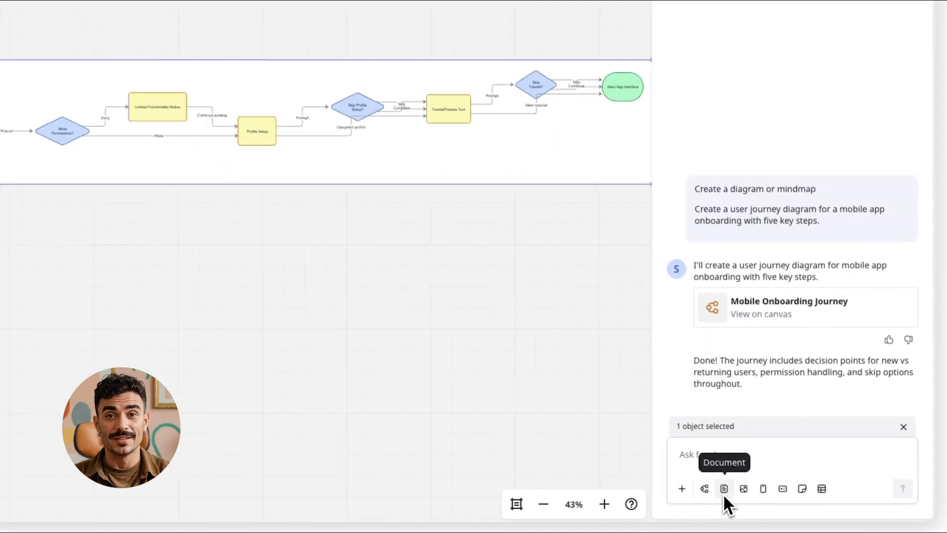
click(794, 501)
text(Create a project brief that i)
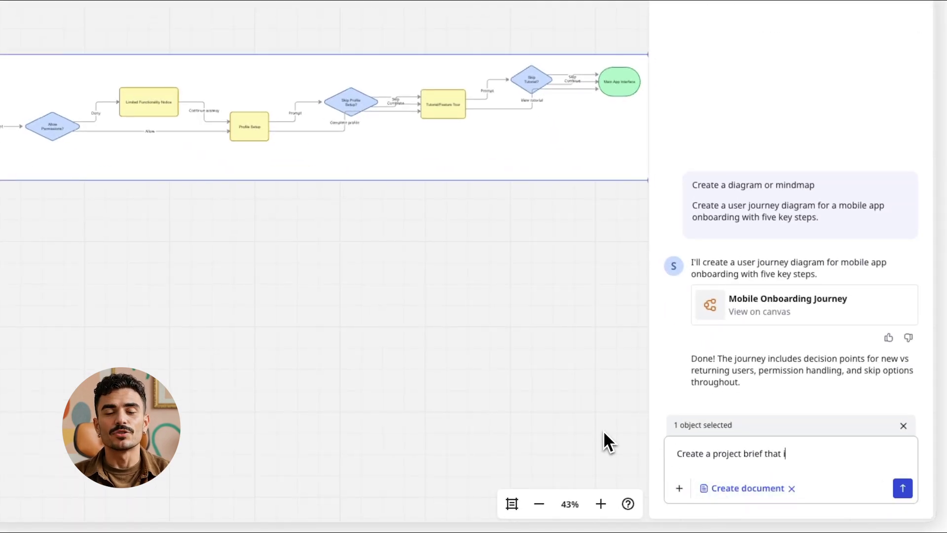
text(ncludes a timeline, stakeholders, and s)
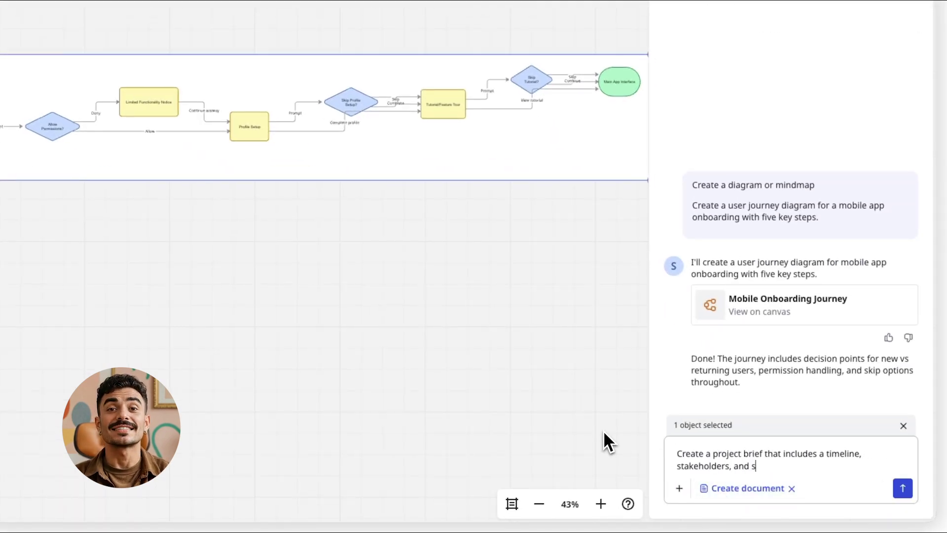
text(uccess metrics.)
click(902, 489)
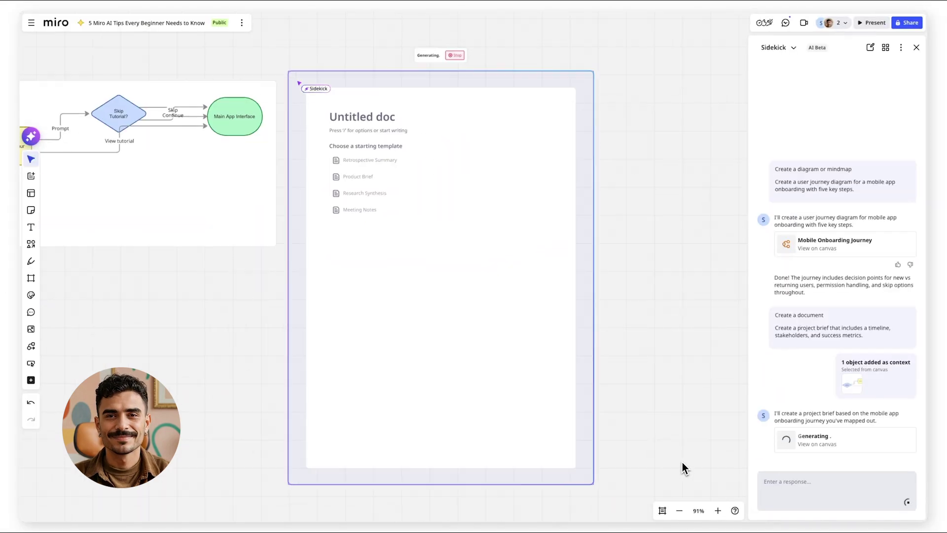
Step: Open the generated Project Brief document full-screen and scroll through it
double_click(451, 123)
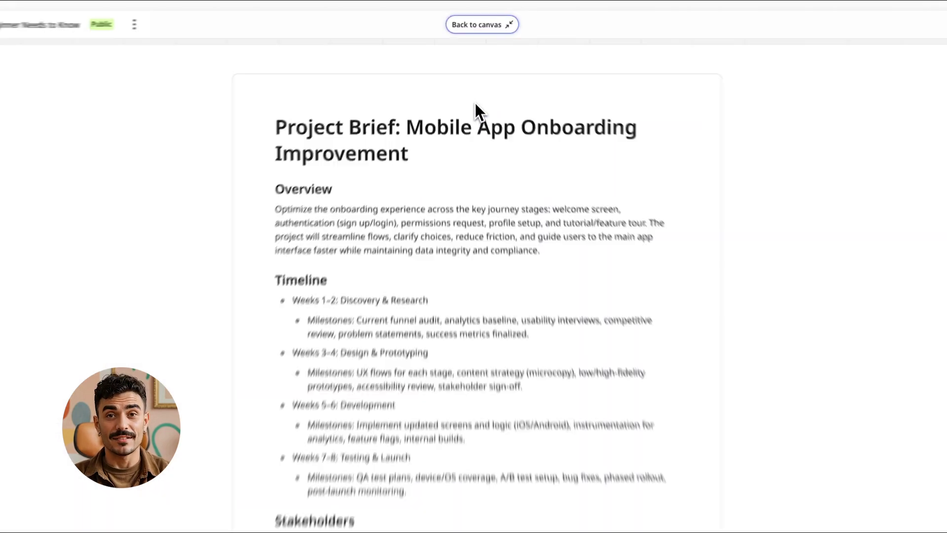
scroll(642, 237, down, 2)
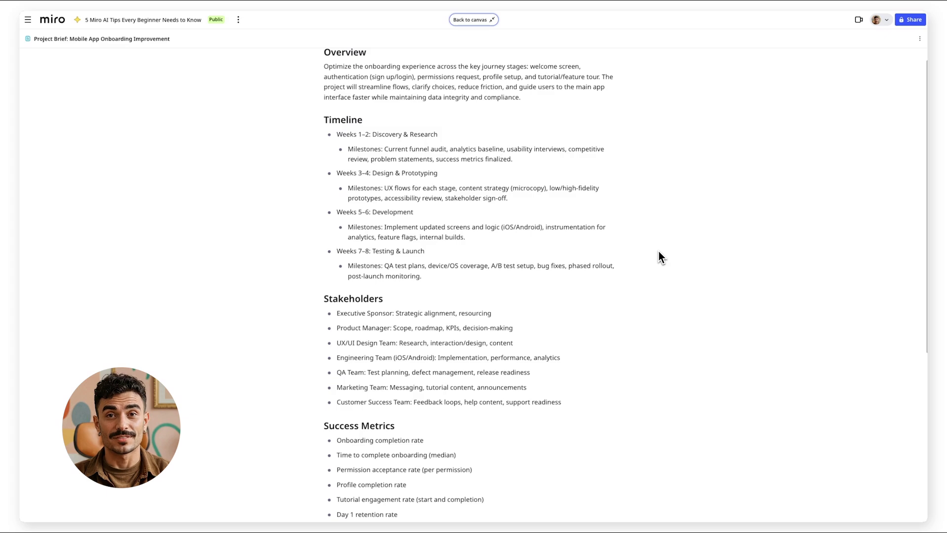
scroll(659, 252, down, 4)
scroll(659, 252, down, 3)
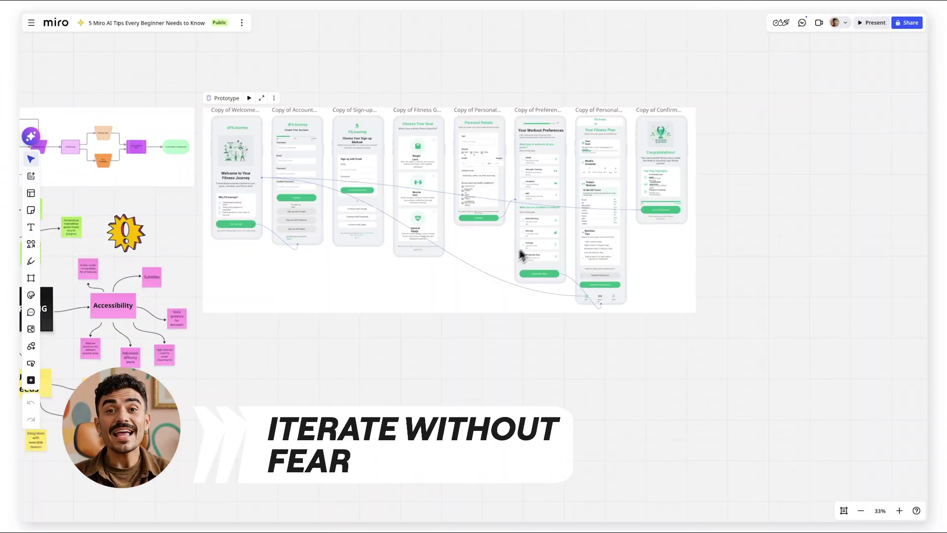
Step: Apply the dark style of the Style Example_App_4 image to the prototype's screens
drag(201, 78, 706, 339)
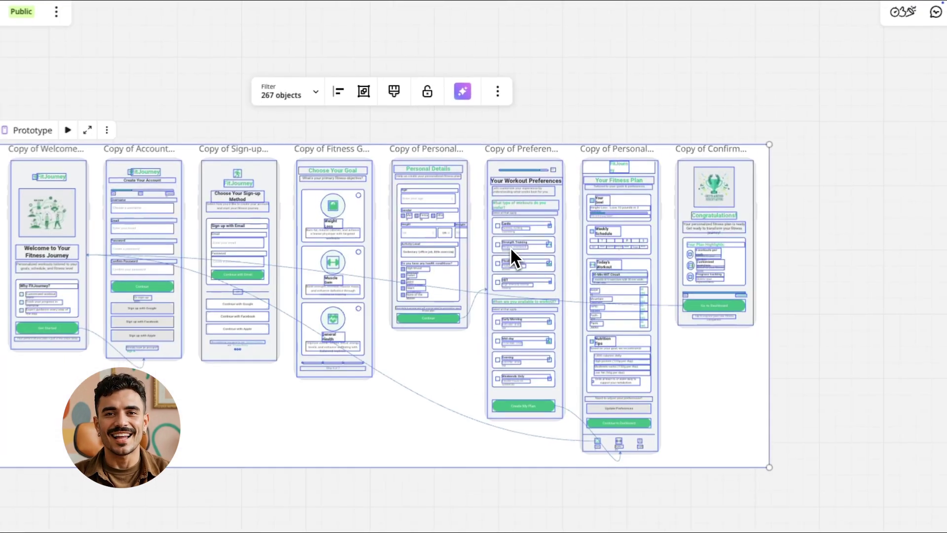
click(500, 73)
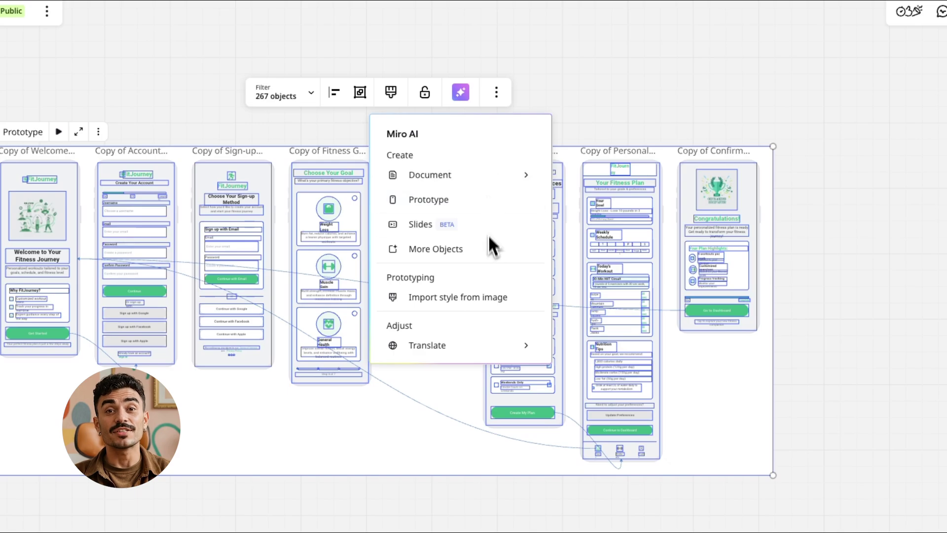
click(434, 297)
click(254, 165)
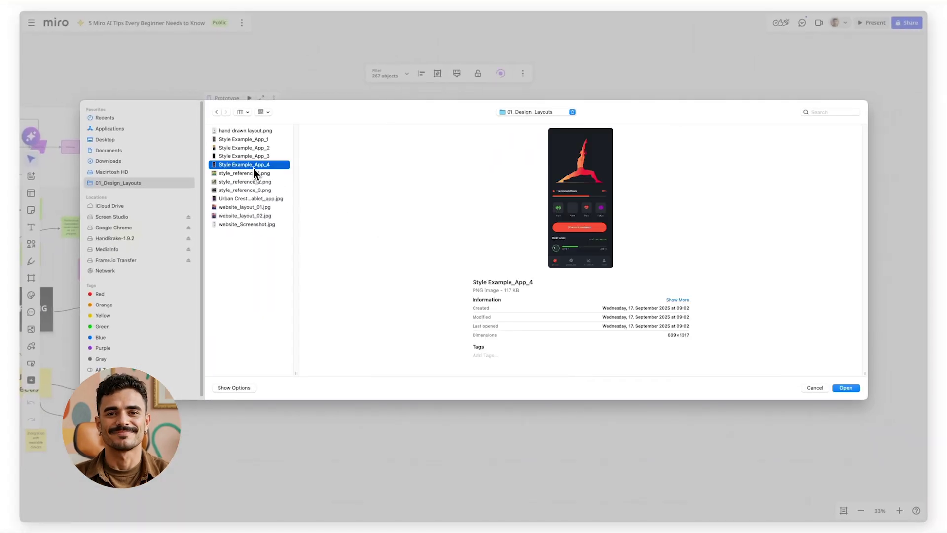
click(839, 388)
scroll(423, 401, down, 3)
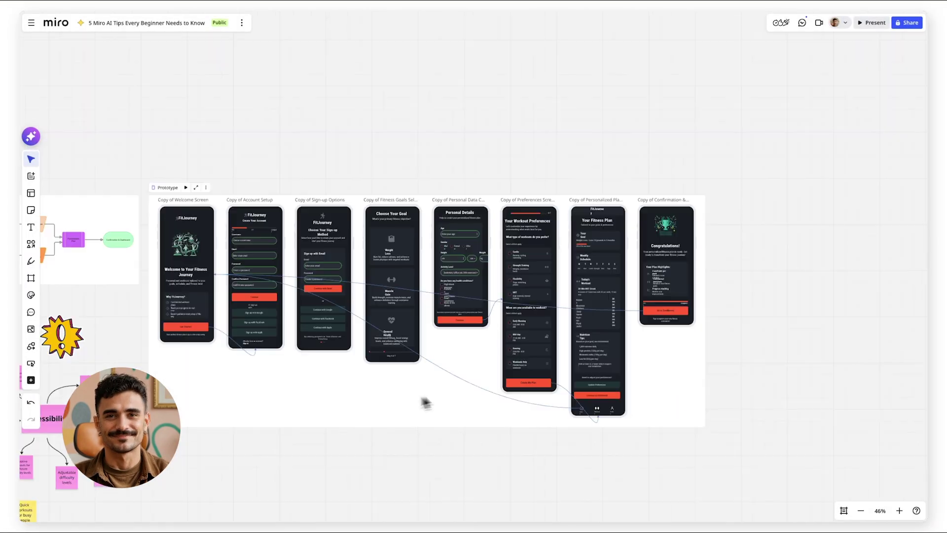
drag(328, 74, 847, 333)
Step: Generate an alternative mobile multi-screen prototype from the prompt 'Use this additional information to develop an alternative approach for the prototype' and place it
click(608, 66)
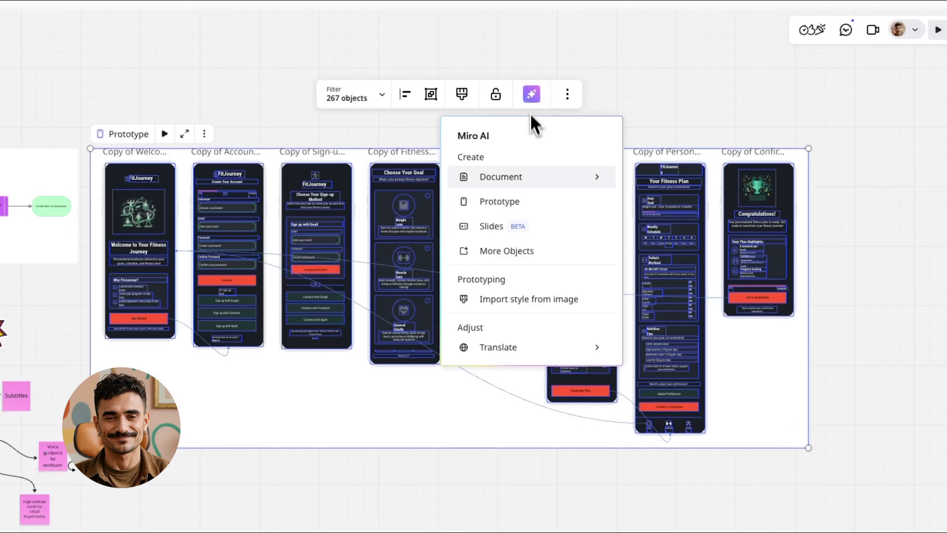
click(499, 201)
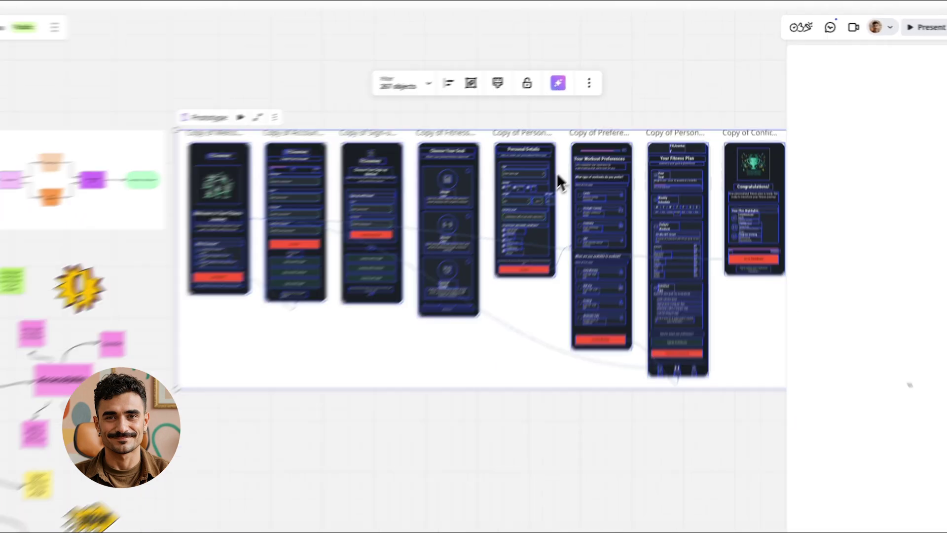
click(833, 411)
click(818, 392)
click(834, 340)
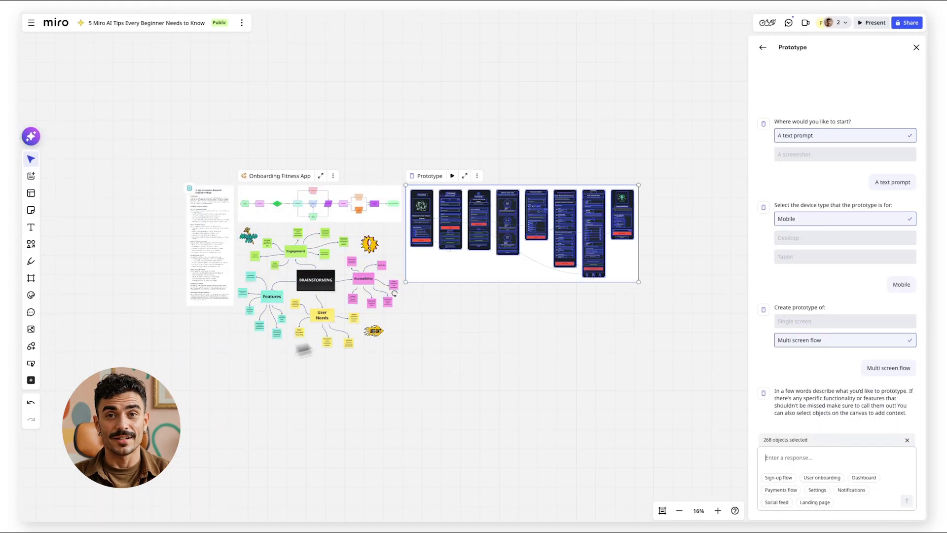
text(Use this additional information to develop an alternative approach for the prototype)
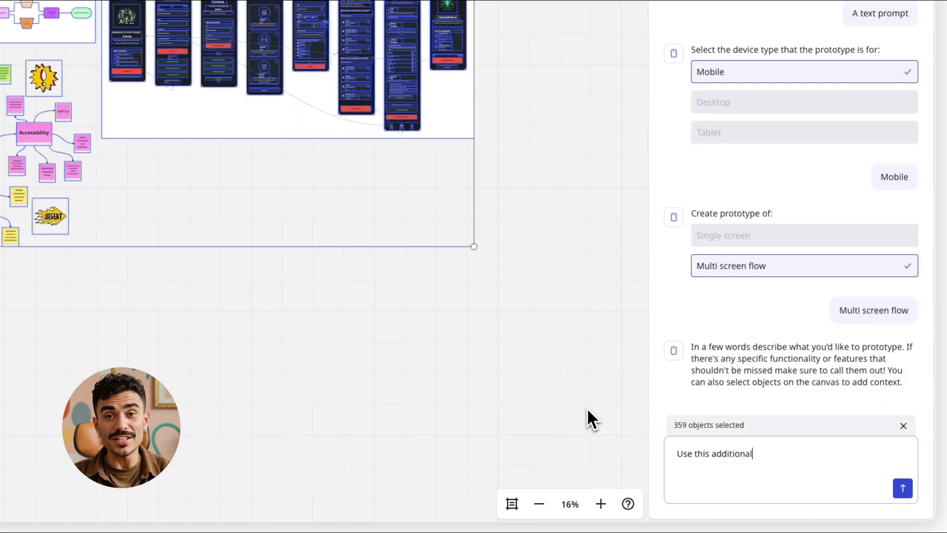
key(Return)
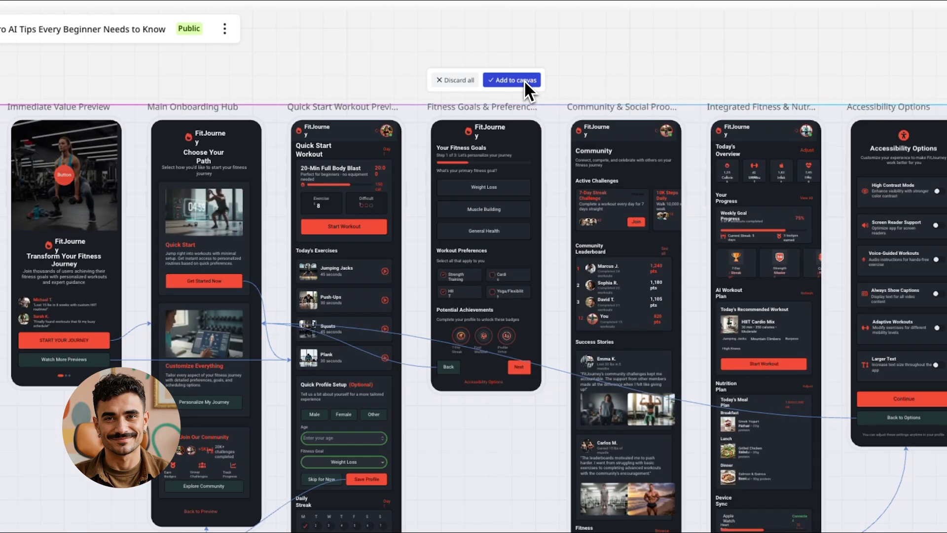
click(421, 55)
Step: Generate another prototype from the new alternative prototype and pan to view the later prototypes
drag(686, 158, 448, 321)
click(616, 126)
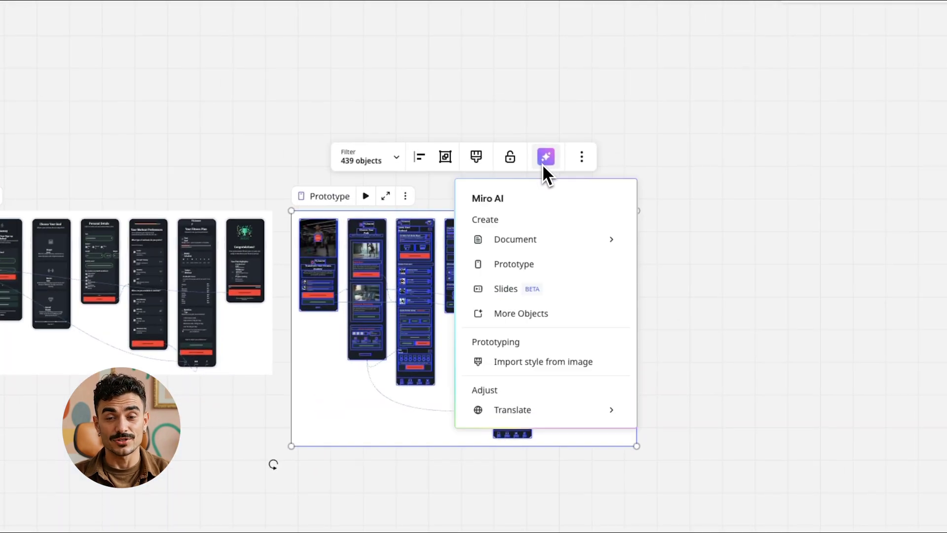
click(543, 267)
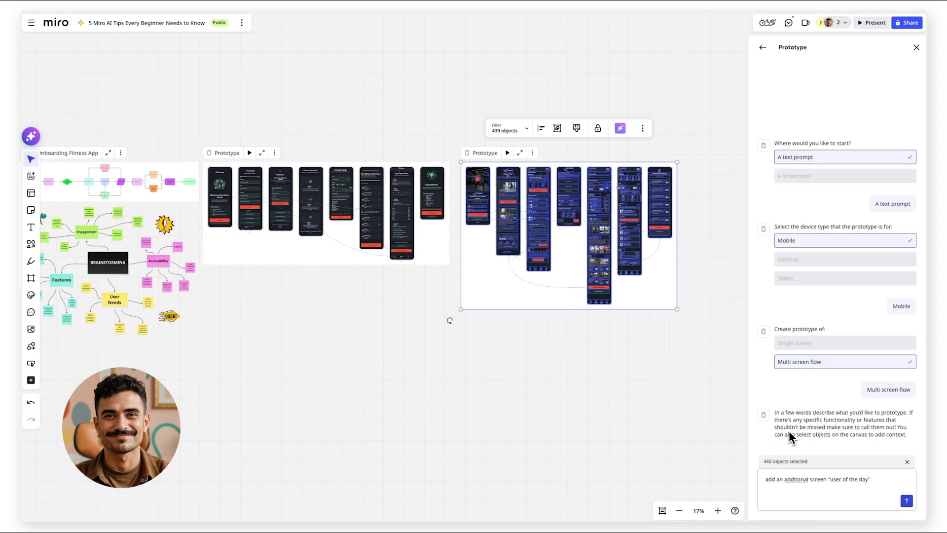
key(Return)
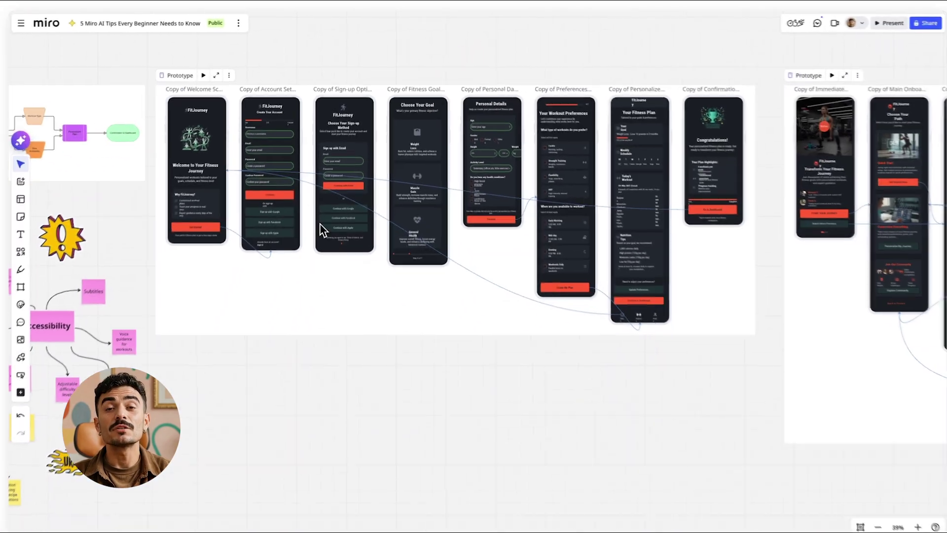
drag(785, 309, 193, 314)
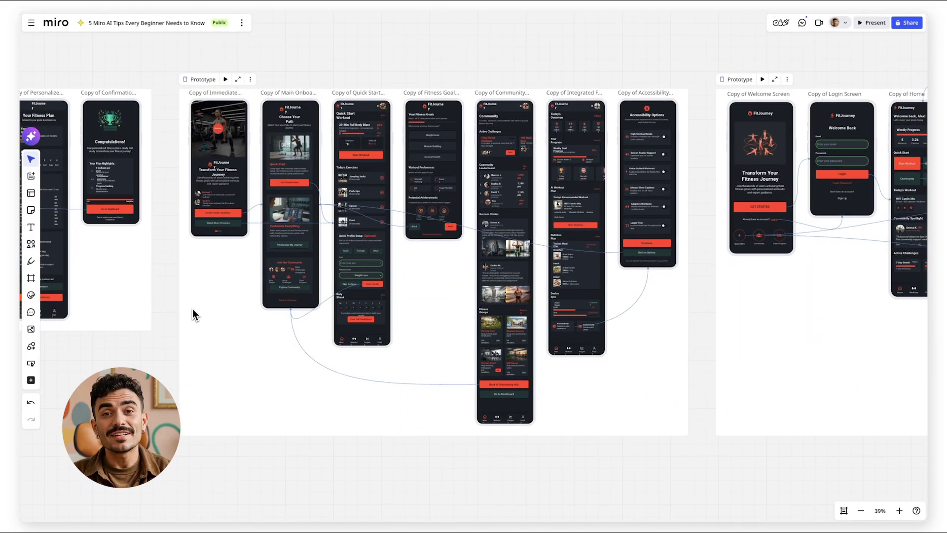
Step: Pan the board to bring the newest FitJourney prototype into view
drag(852, 341, 282, 310)
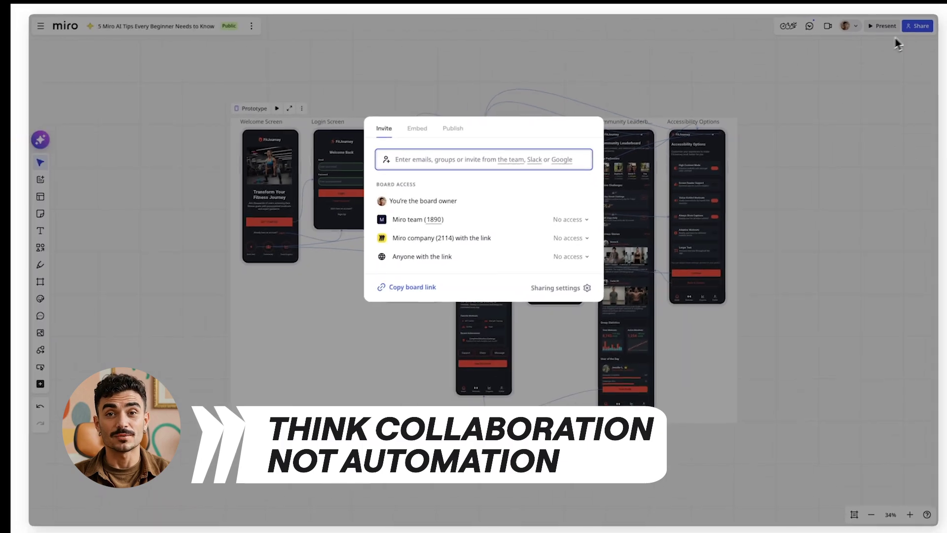
Step: Invite three teammates to the board as editors and send the invitations
text(mia)
key(Return)
text(rae)
click(495, 191)
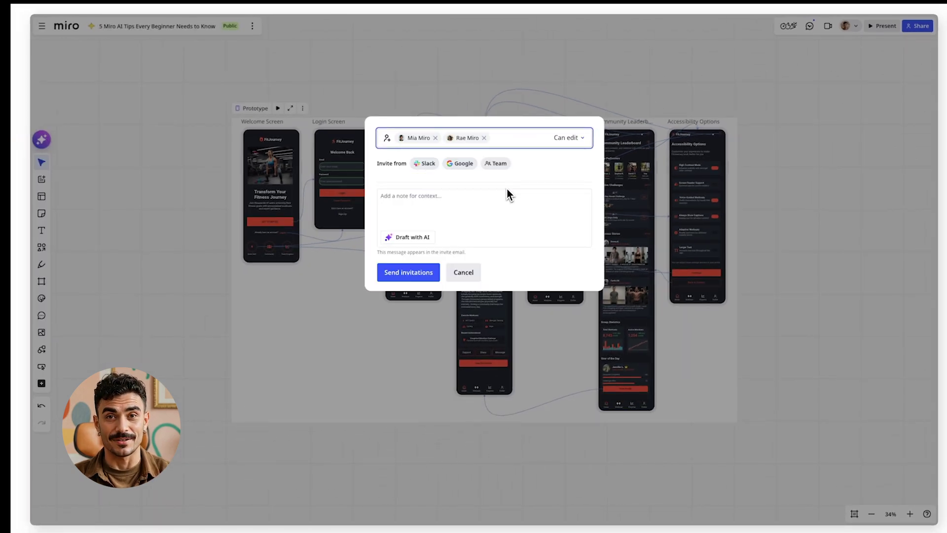
text(darren)
click(507, 189)
click(419, 283)
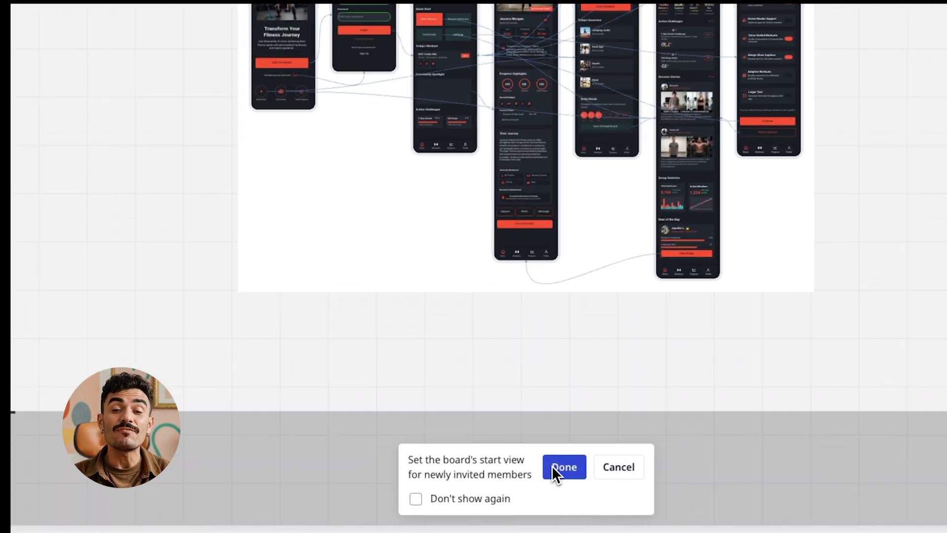
Step: Accept the start view and post a comment saying this is the prototype's first rough version, asking for thoughts
click(564, 467)
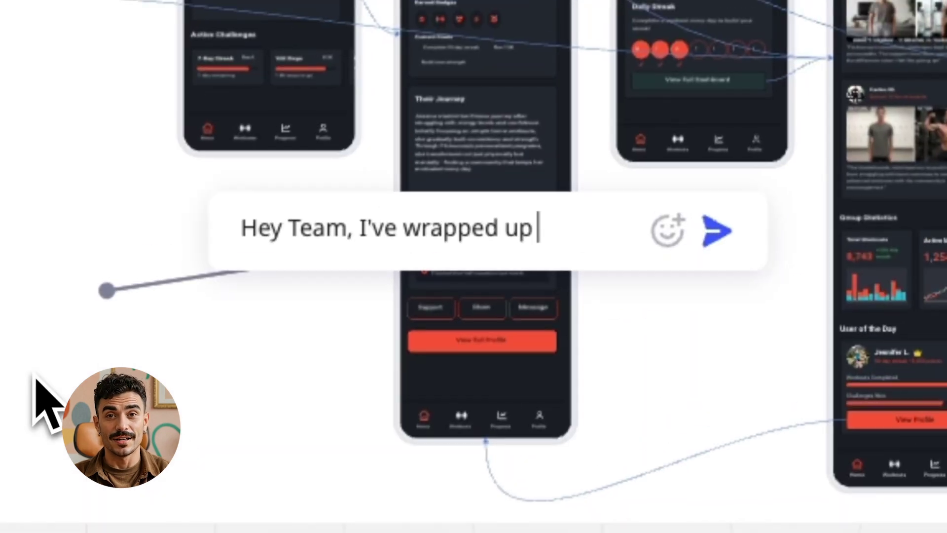
text(the first rough version of the prototype and would l)
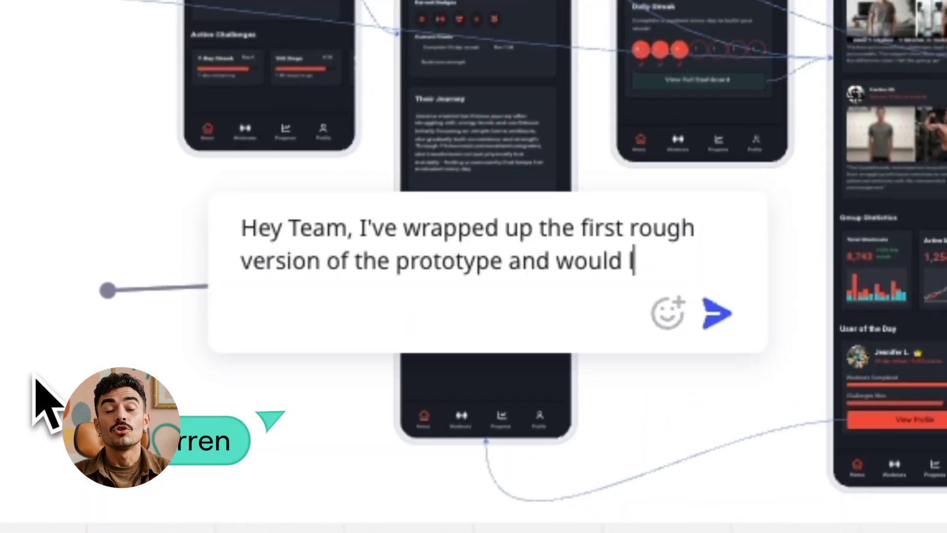
text(ove your thoughts. Feel free to tweak anything that could be polished!🚀)
key(Return)
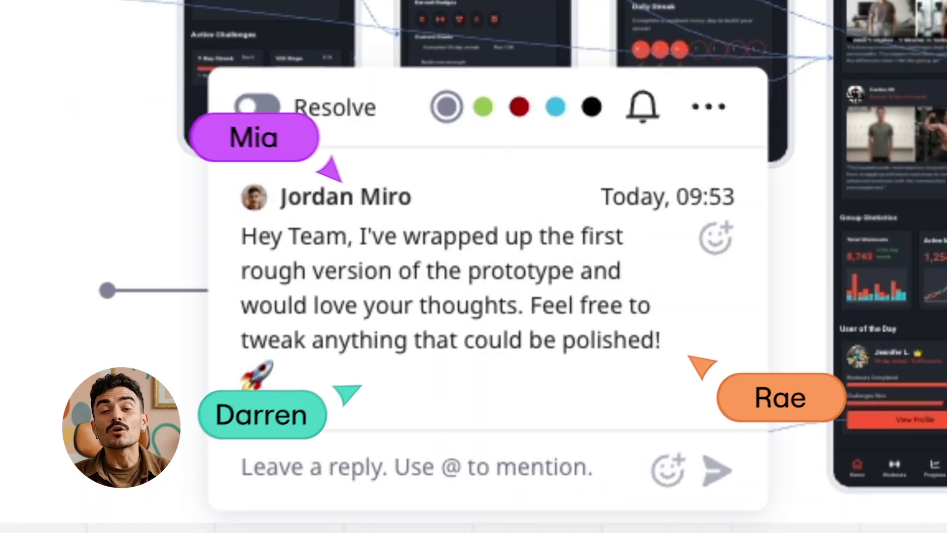